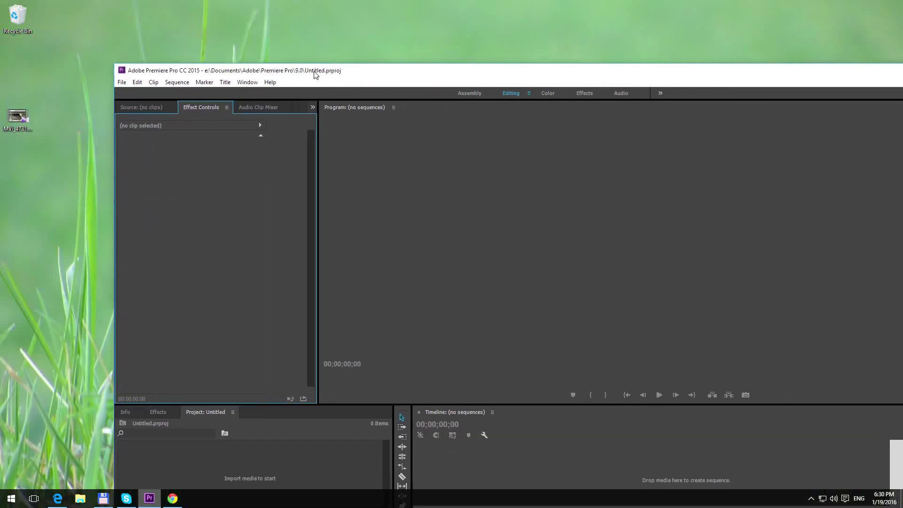
# - Move the Premiere window to the top of the desktop, checking the About dialog along the way
pyautogui.moveTo(185, 361); pyautogui.dragTo(274, 62)
pyautogui.click(218, 70)
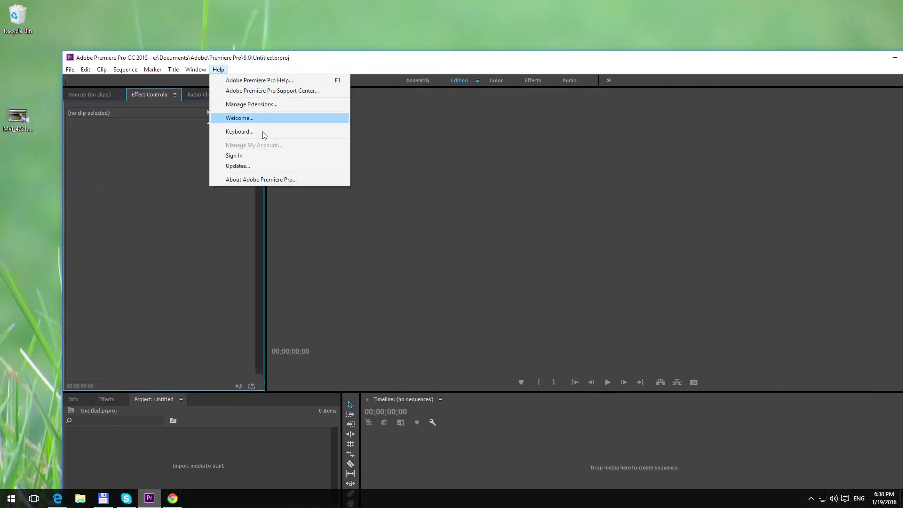
pyautogui.click(266, 179)
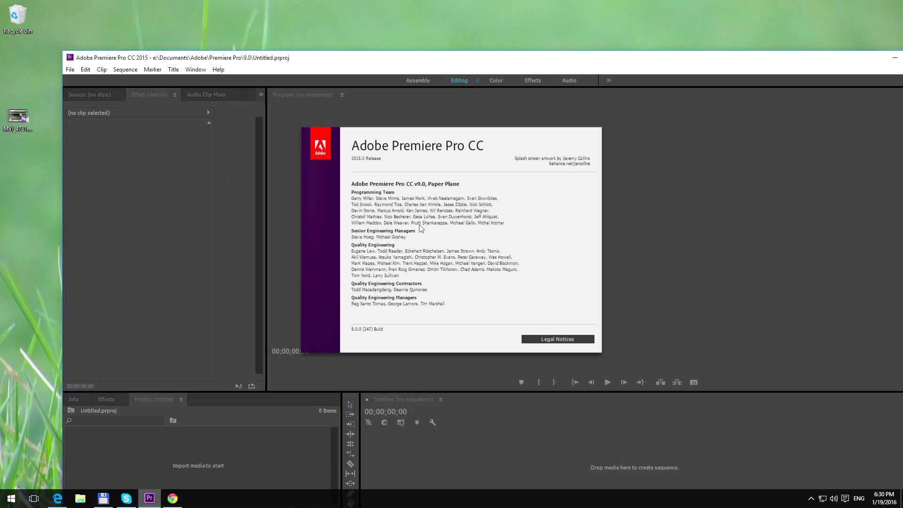
pyautogui.click(372, 171)
pyautogui.moveTo(217, 60); pyautogui.dragTo(214, 13)
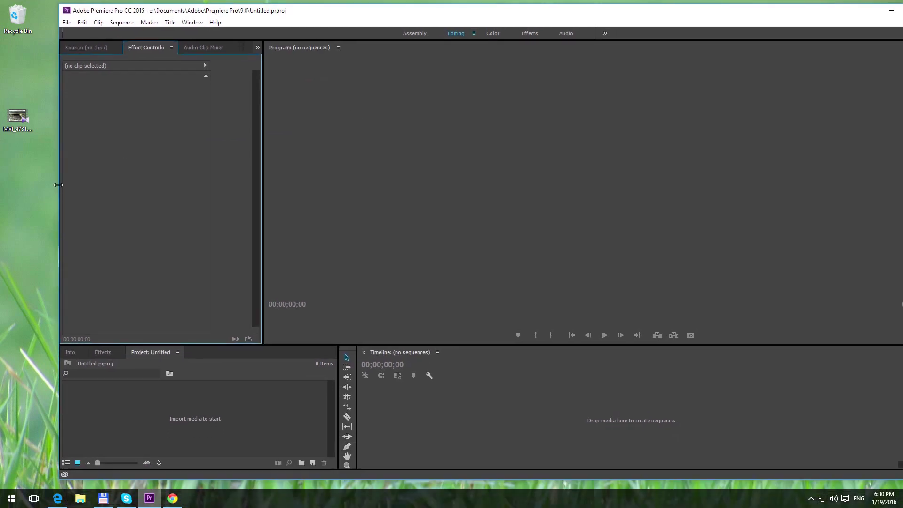
# - Add MVI_4731 to the timeline as a new sequence, maximize Premiere, and show the Project panel
pyautogui.moveTo(24, 124)
pyautogui.mouseDown()
pyautogui.moveTo(412, 425)
pyautogui.moveTo(423, 422)
pyautogui.mouseUp()
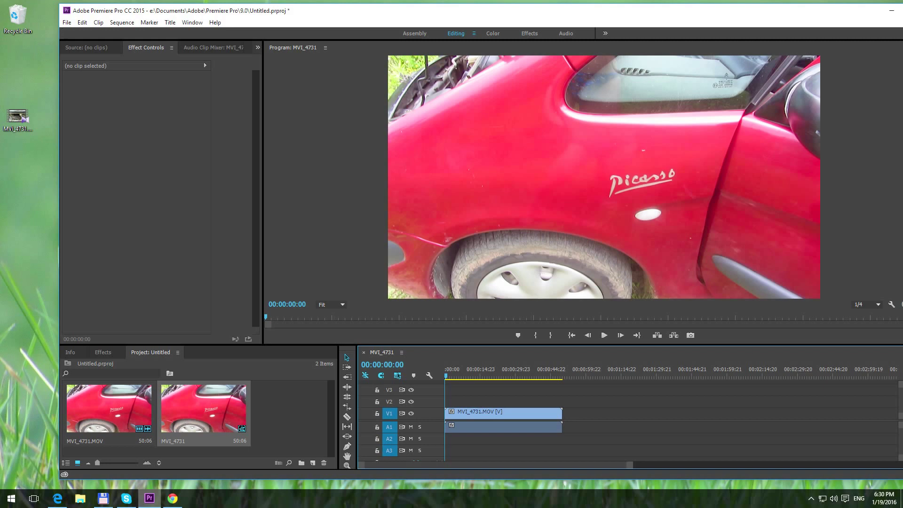
pyautogui.doubleClick(371, 12)
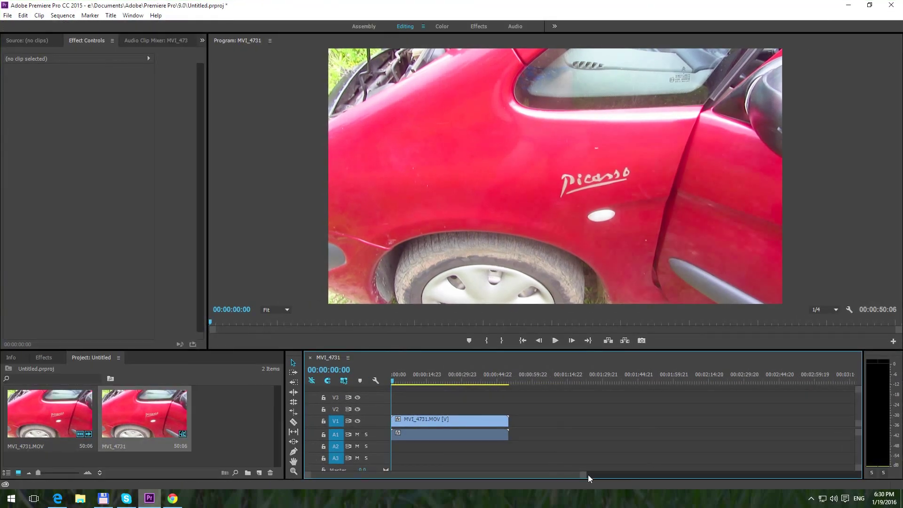
pyautogui.moveTo(583, 474)
pyautogui.mouseDown()
pyautogui.moveTo(518, 483)
pyautogui.moveTo(521, 495)
pyautogui.mouseUp()
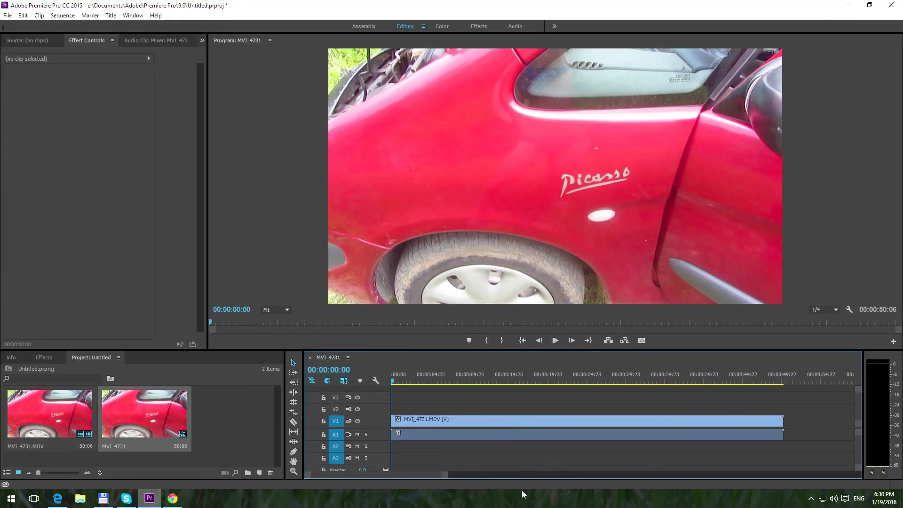
pyautogui.click(43, 358)
pyautogui.click(90, 359)
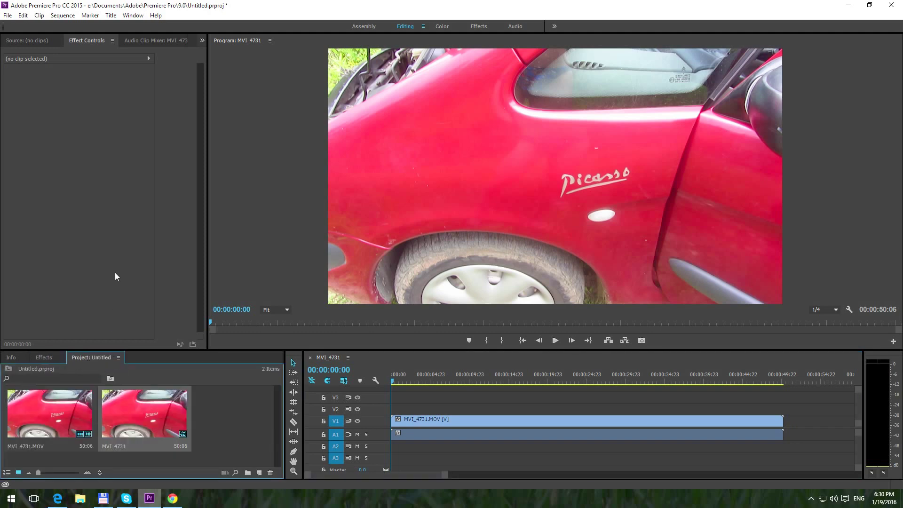
pyautogui.click(133, 16)
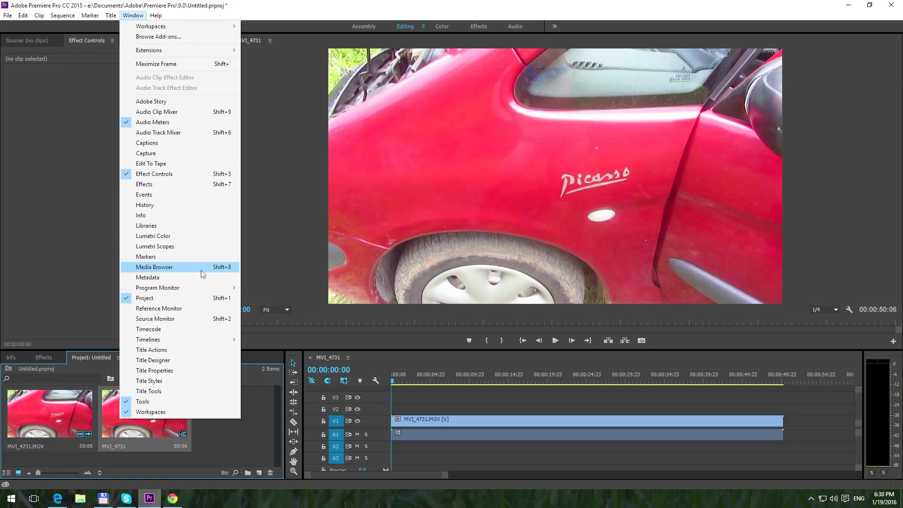
pyautogui.click(173, 297)
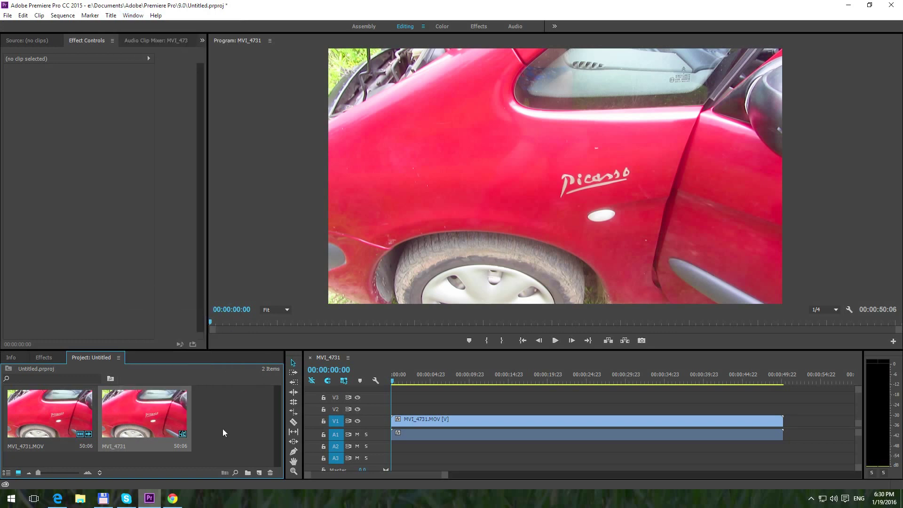
# - Create a Default Still title named Title 01 and open it in the Titler
pyautogui.rightClick(234, 414)
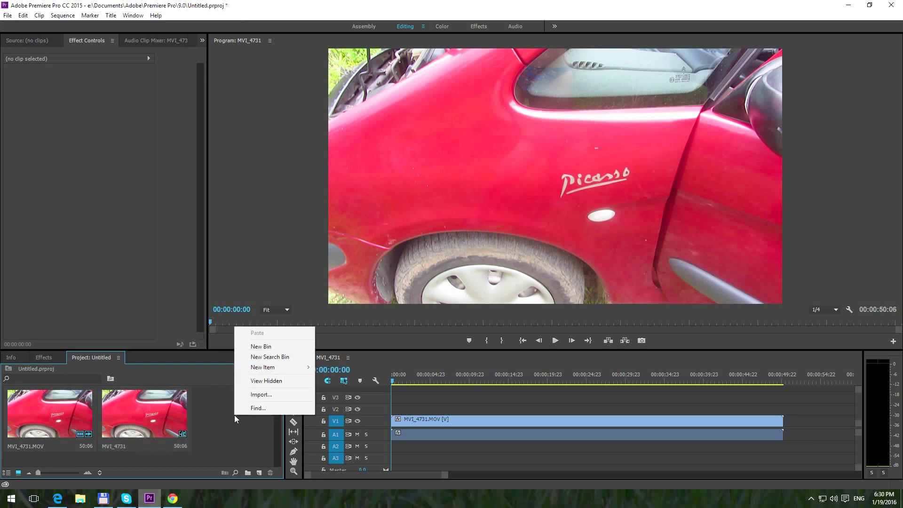
pyautogui.moveTo(268, 367)
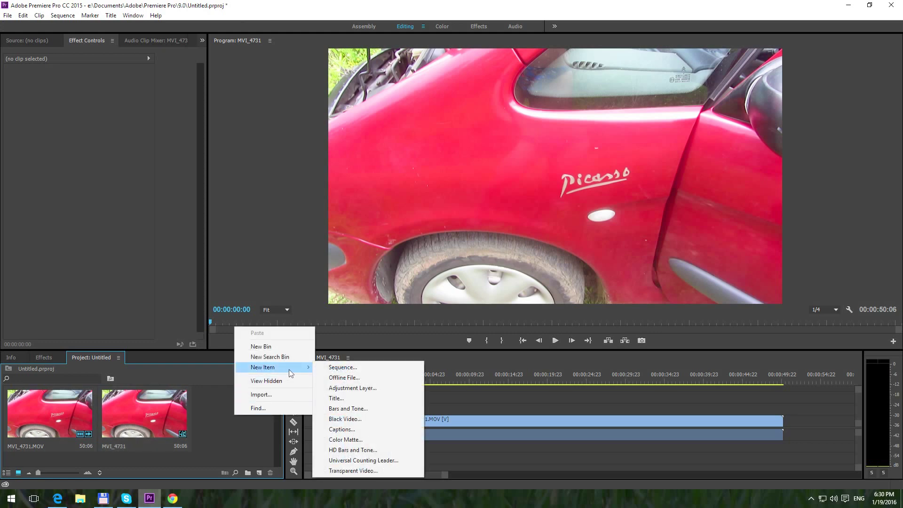
pyautogui.click(366, 400)
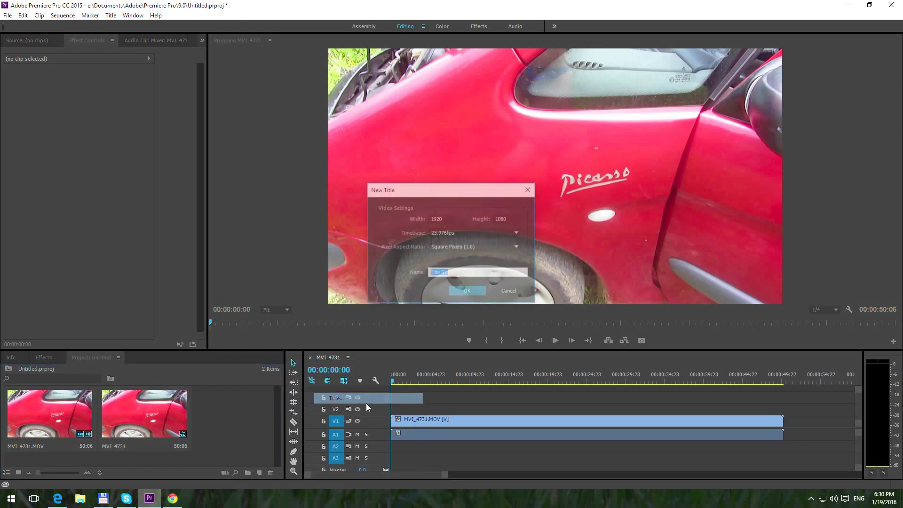
pyautogui.click(507, 292)
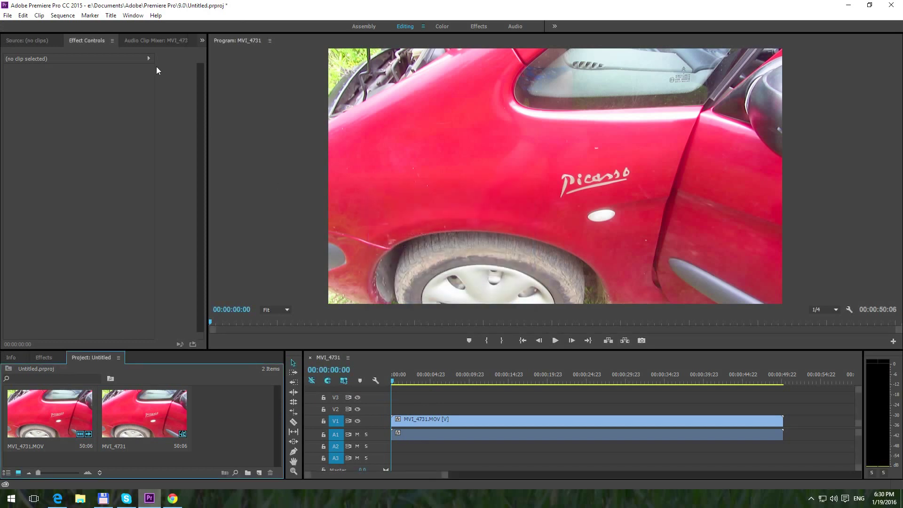
pyautogui.click(112, 16)
pyautogui.moveTo(169, 39)
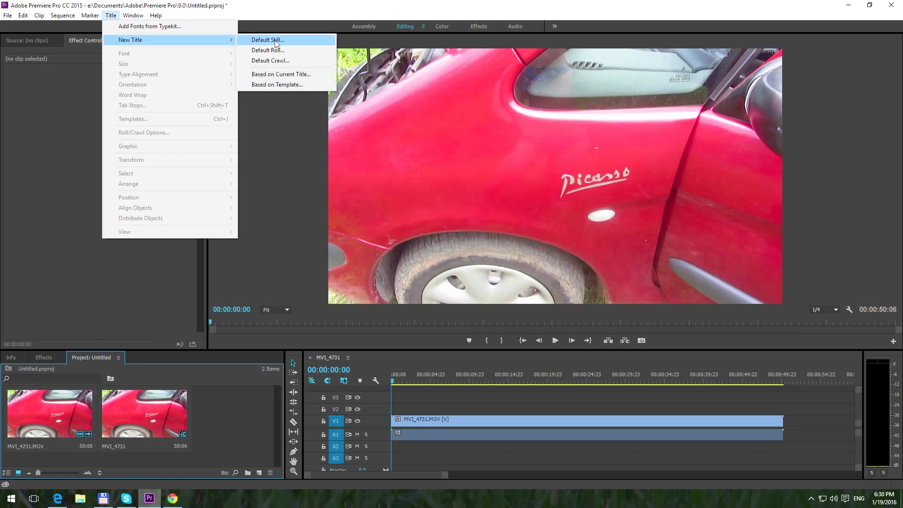
pyautogui.click(280, 43)
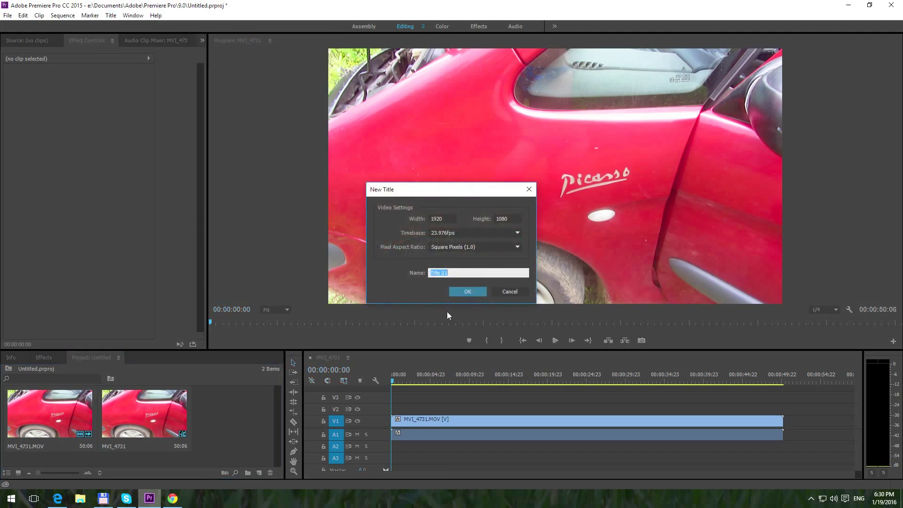
pyautogui.click(468, 291)
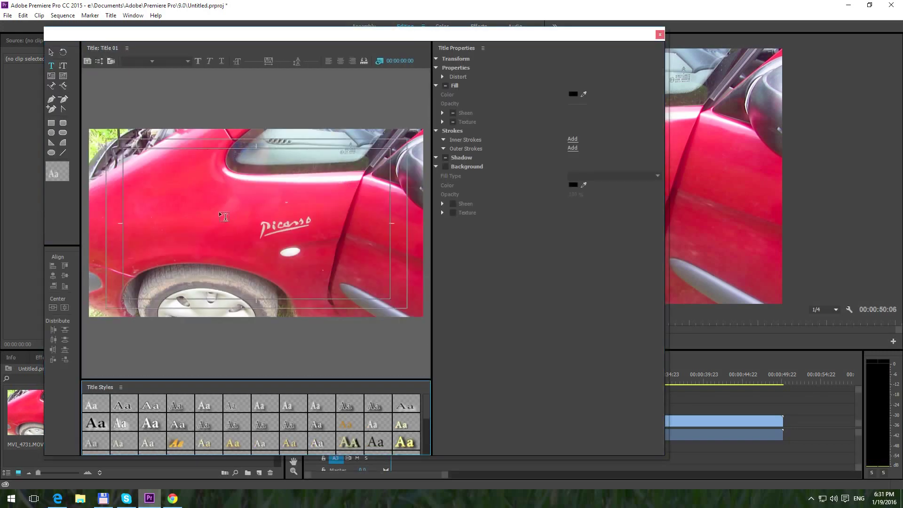
# - Type the label 'engine' in the upper left of Title 01 and close the Titler
pyautogui.click(52, 65)
pyautogui.click(167, 183)
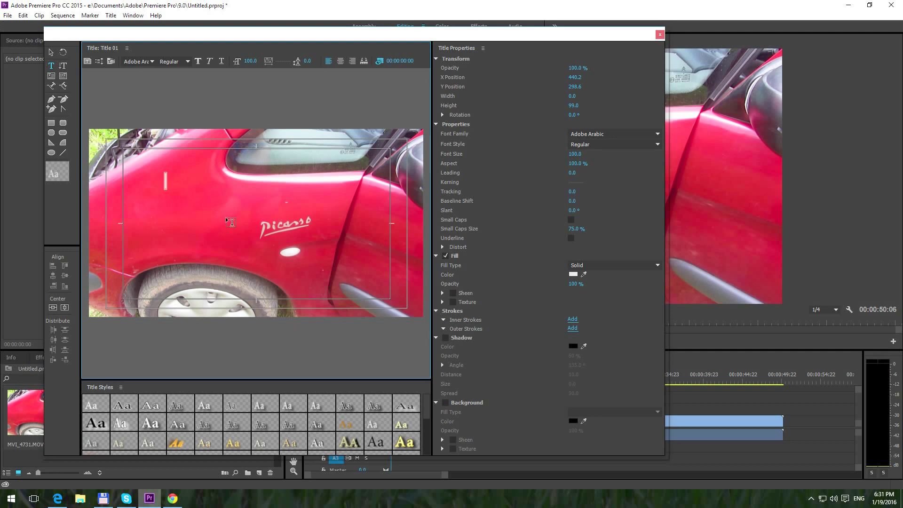
pyautogui.write('engin')
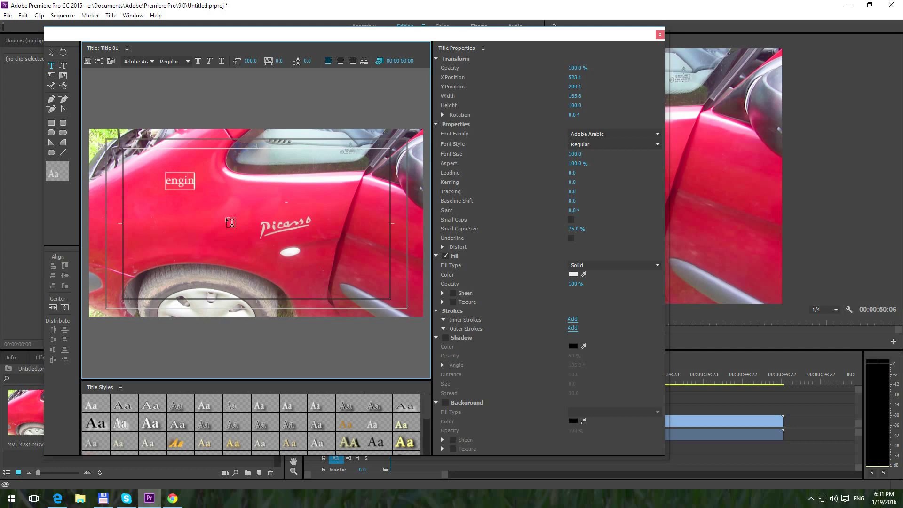
pyautogui.write('e')
pyautogui.click(660, 35)
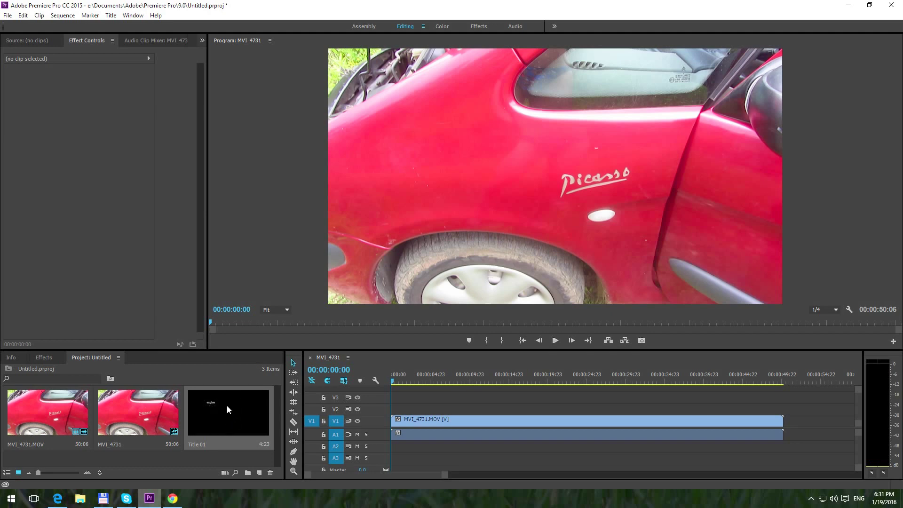
# - Place Title 01 on V2 above MVI_4731, preview playback, and shift it slightly later
pyautogui.moveTo(227, 404); pyautogui.dragTo(443, 410)
pyautogui.click(446, 424)
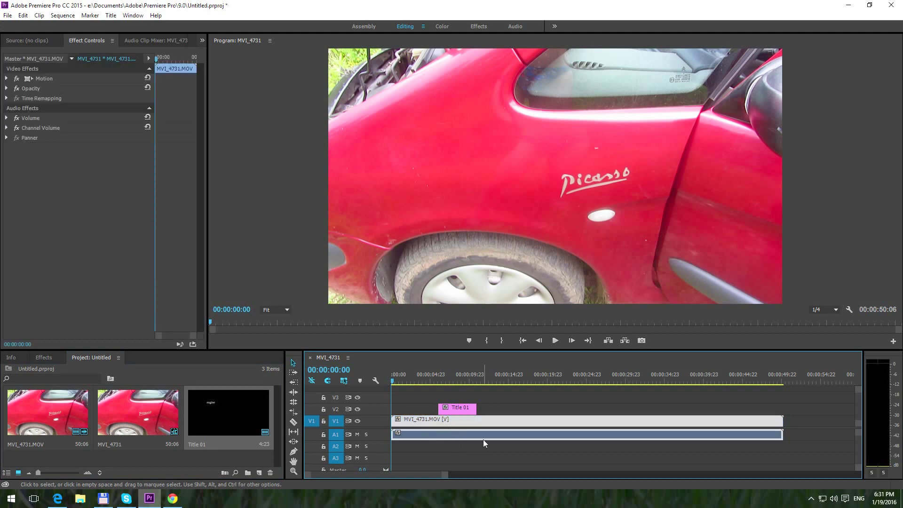
pyautogui.click(556, 342)
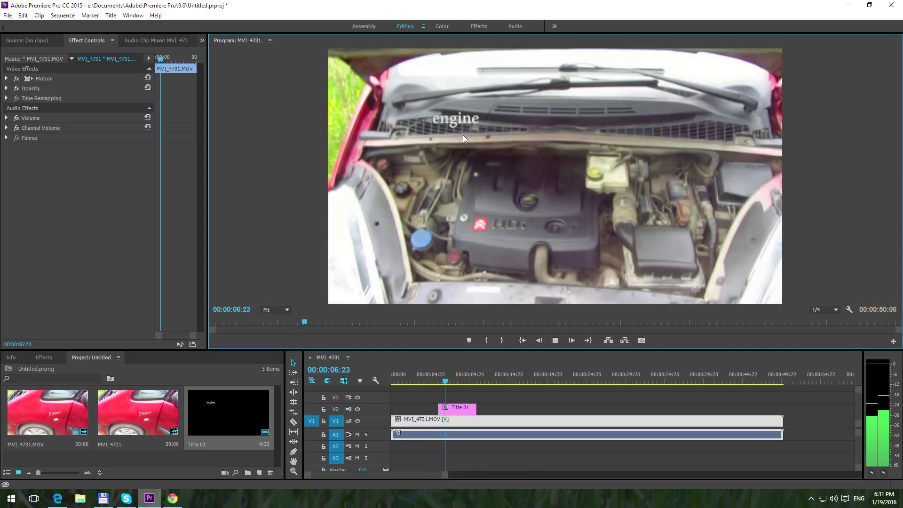
pyautogui.click(554, 340)
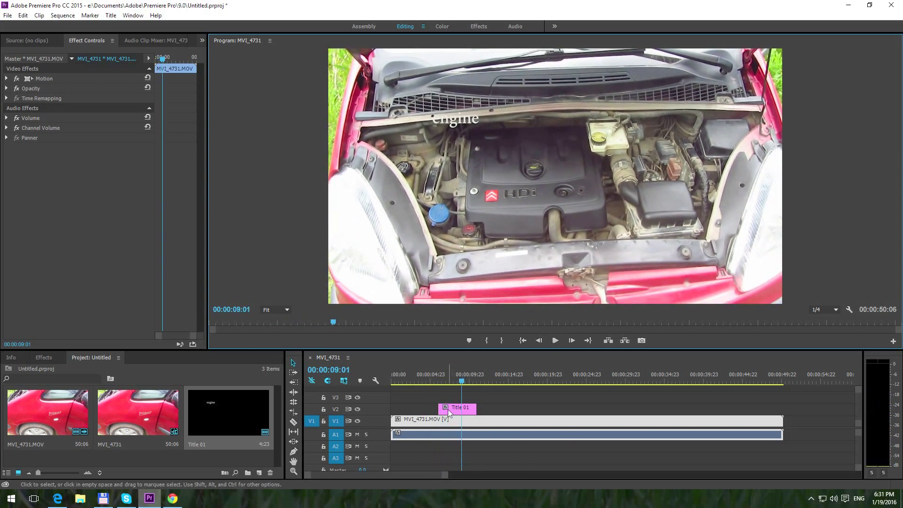
pyautogui.moveTo(455, 408); pyautogui.dragTo(478, 408)
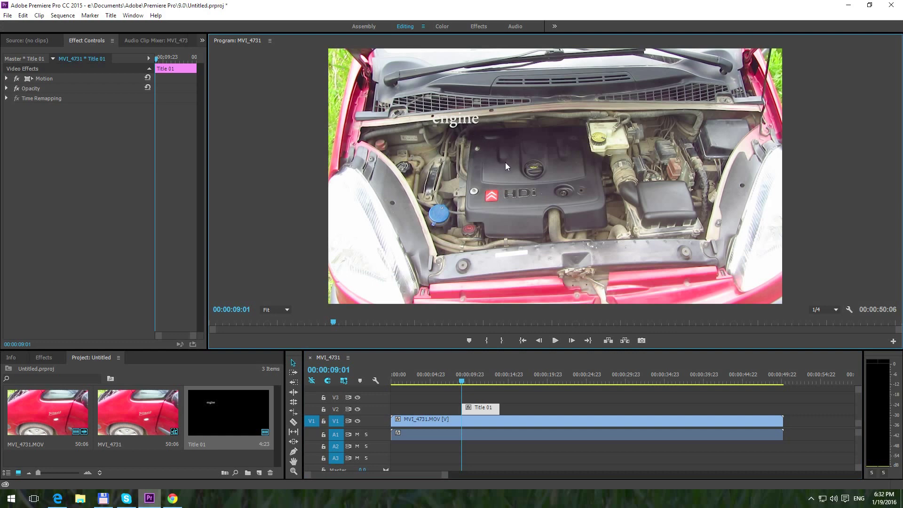
# - Drag the 'engine' text in Title 01 down onto the engine cover and close the Titler
pyautogui.doubleClick(485, 409)
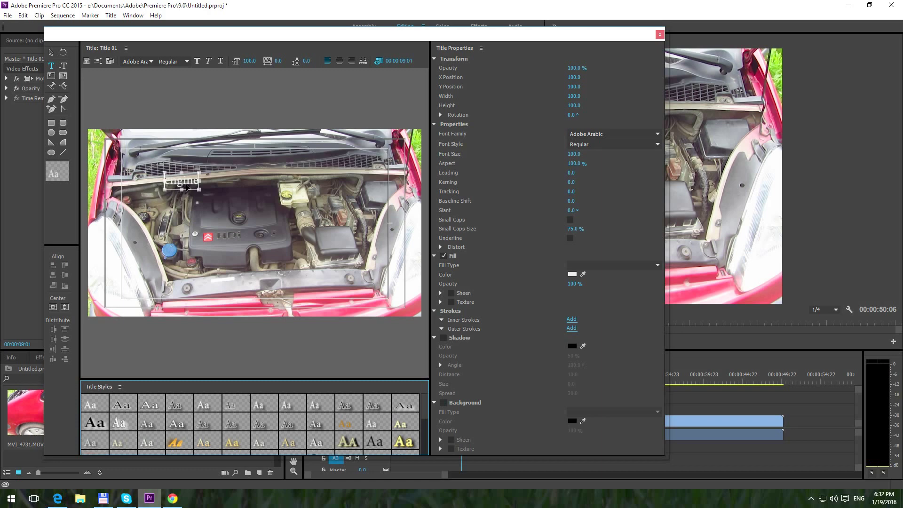
pyautogui.moveTo(187, 184); pyautogui.dragTo(242, 203)
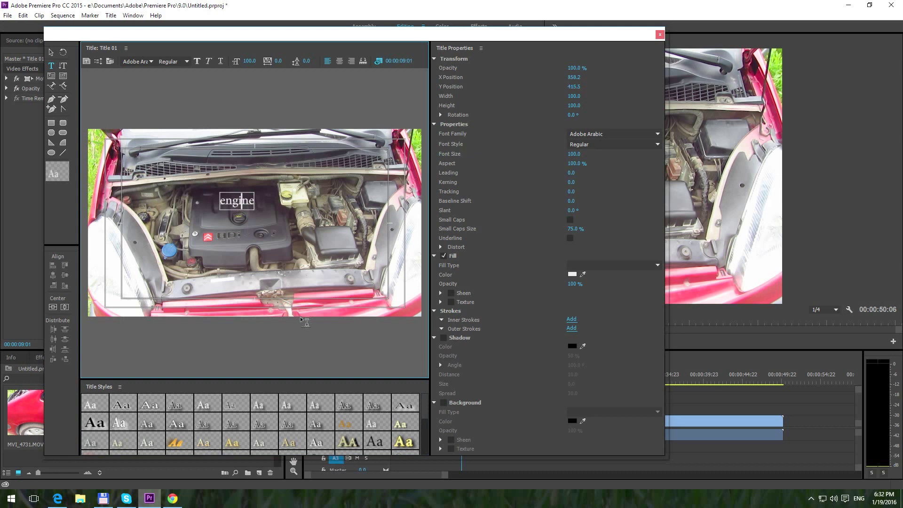
pyautogui.click(659, 33)
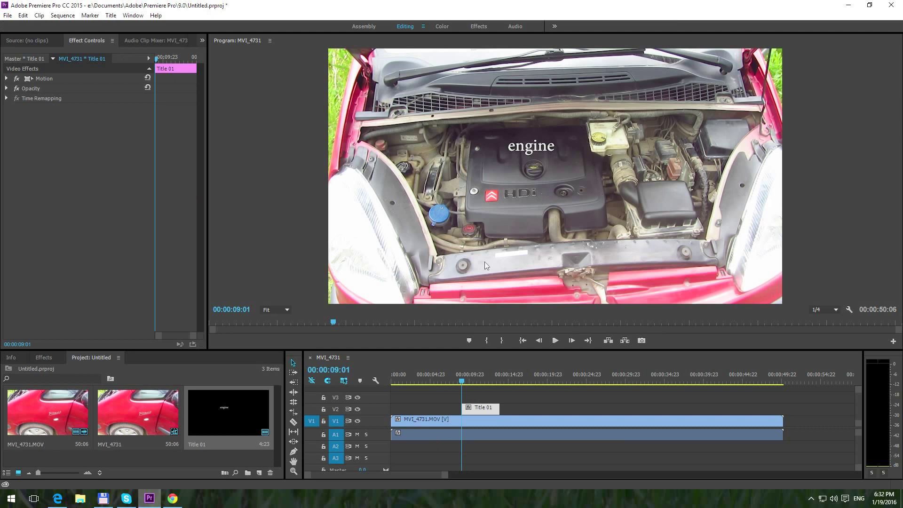
# - Add an 'air-filter' label over the air filter box in Title 01, right of 'engine'
pyautogui.doubleClick(476, 410)
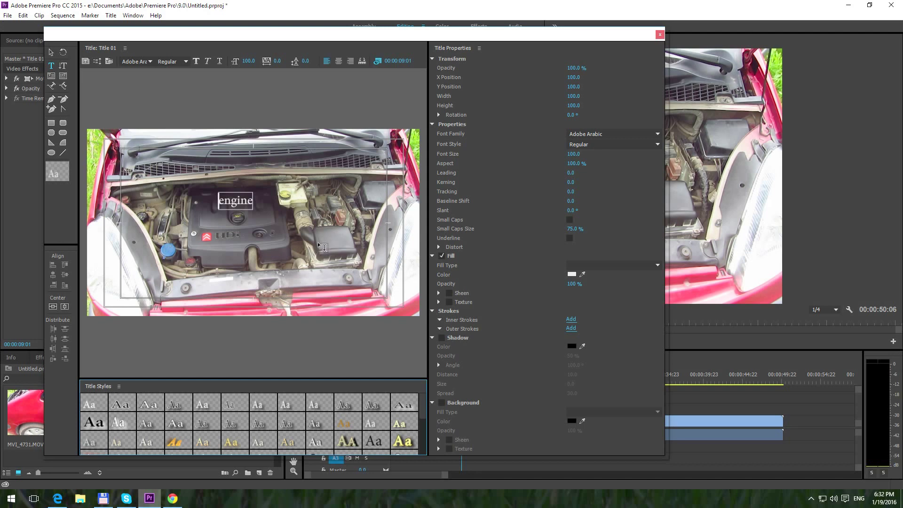
pyautogui.click(318, 233)
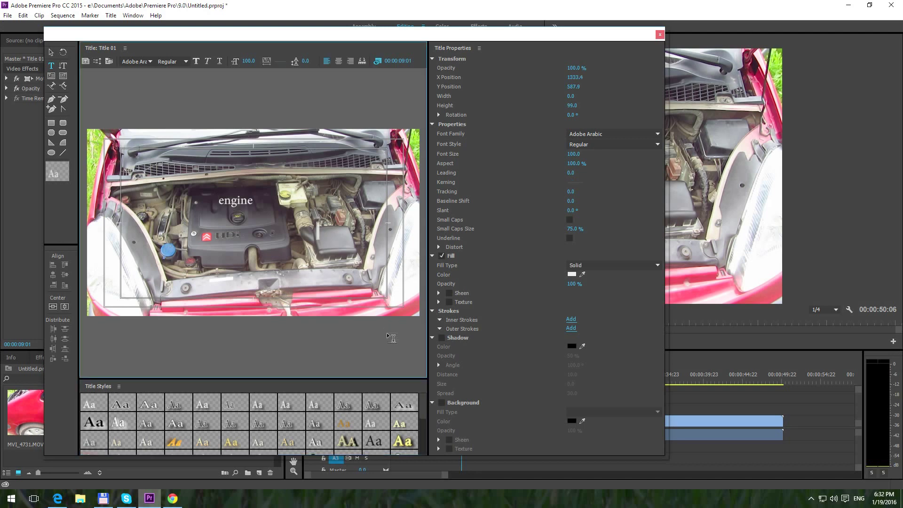
pyautogui.write('air-filte')
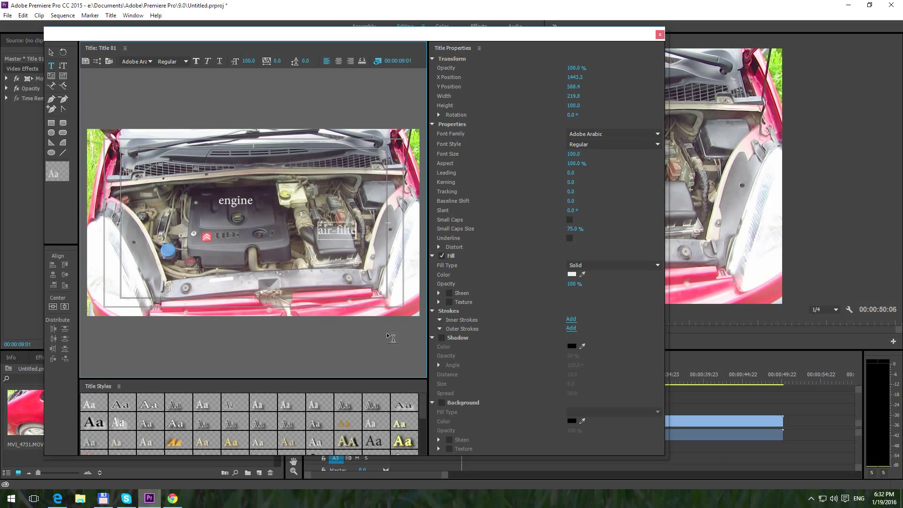
pyautogui.write('r')
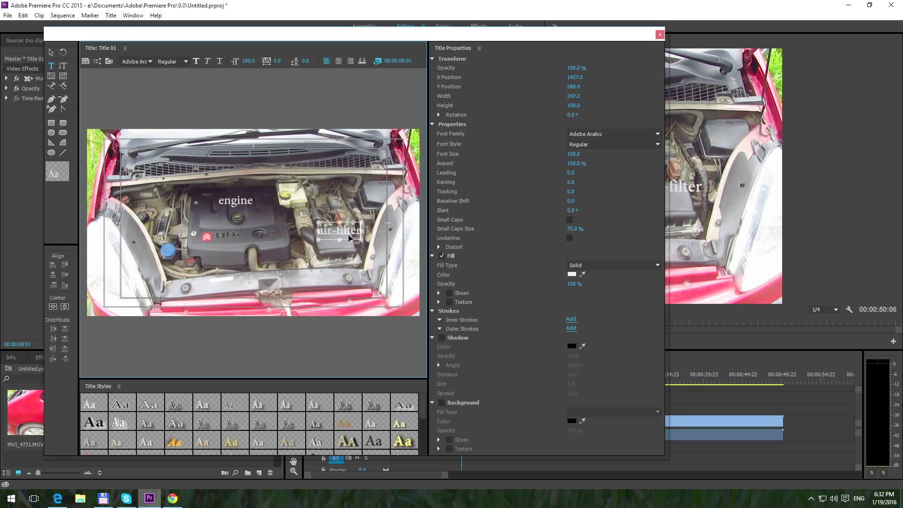
pyautogui.moveTo(348, 237); pyautogui.dragTo(338, 240)
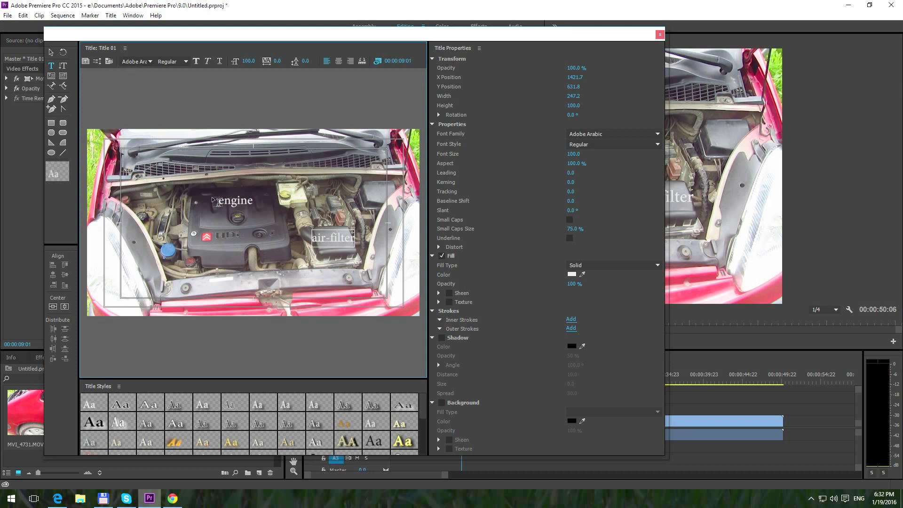
pyautogui.click(232, 202)
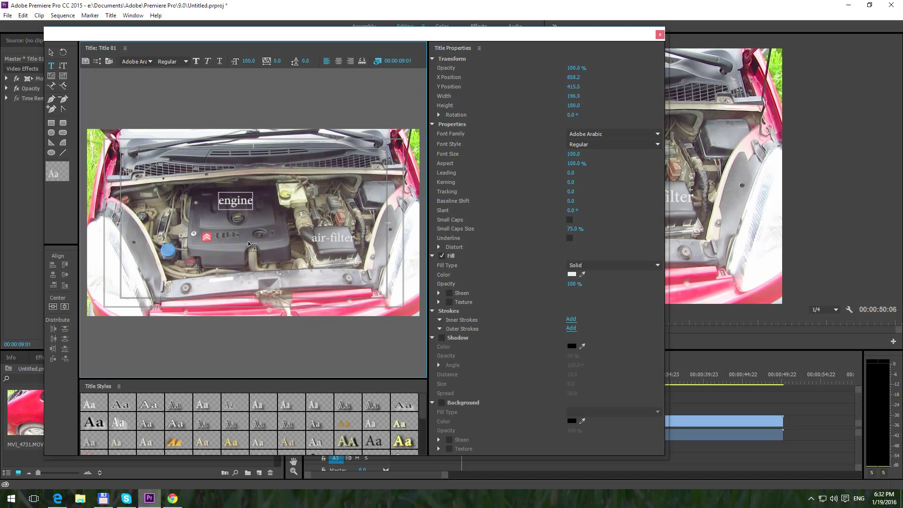
# - Change the 'engine' label's font family to Times New Roman after trying other typefaces
pyautogui.click(149, 63)
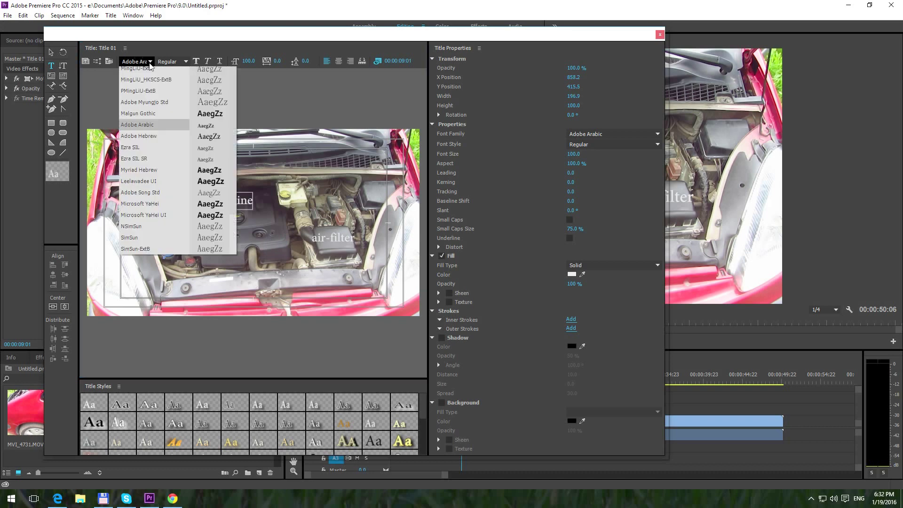
pyautogui.click(139, 159)
pyautogui.click(150, 62)
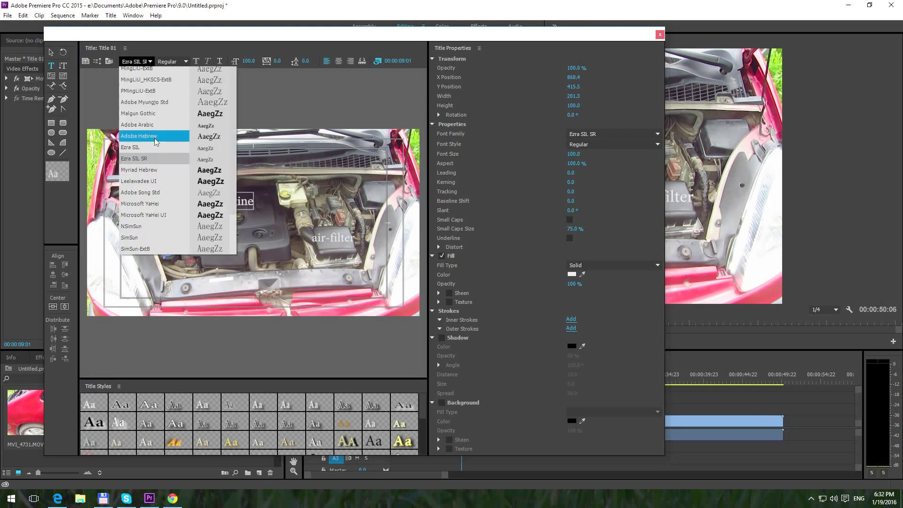
pyautogui.click(144, 222)
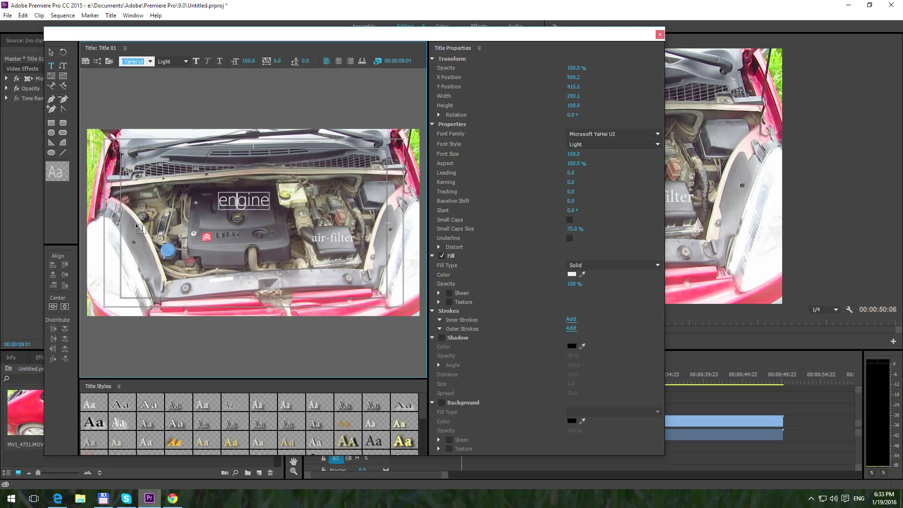
pyautogui.click(135, 61)
pyautogui.write('a')
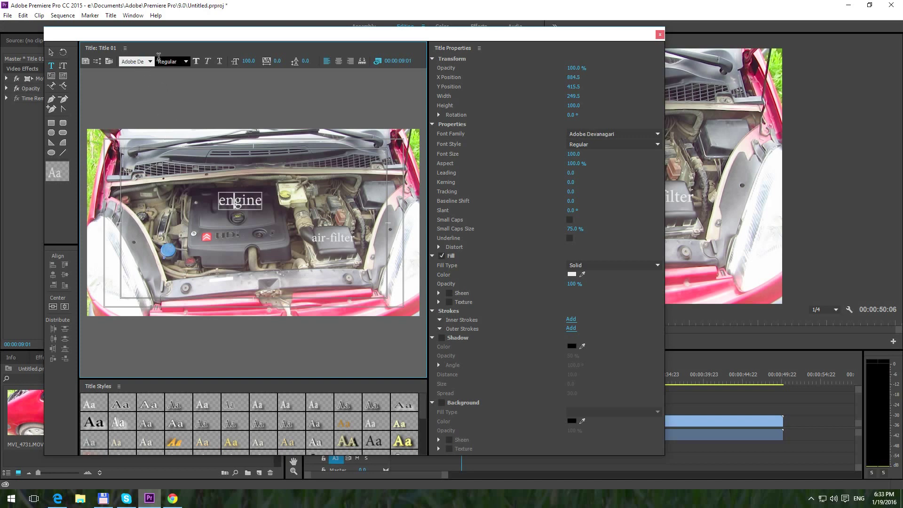
pyautogui.write('t')
pyautogui.press('Return')
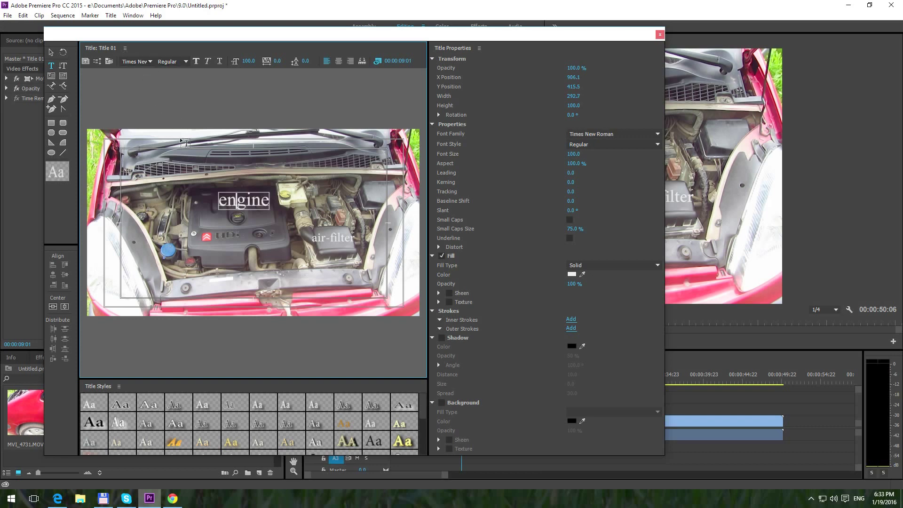
# - Turn bold and italic off for 'engine' and set its font size to 130
pyautogui.click(198, 64)
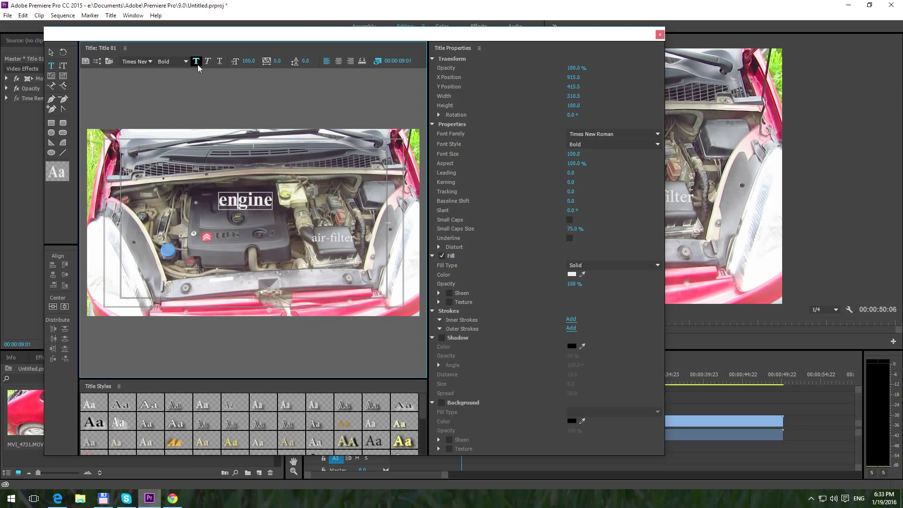
pyautogui.click(207, 64)
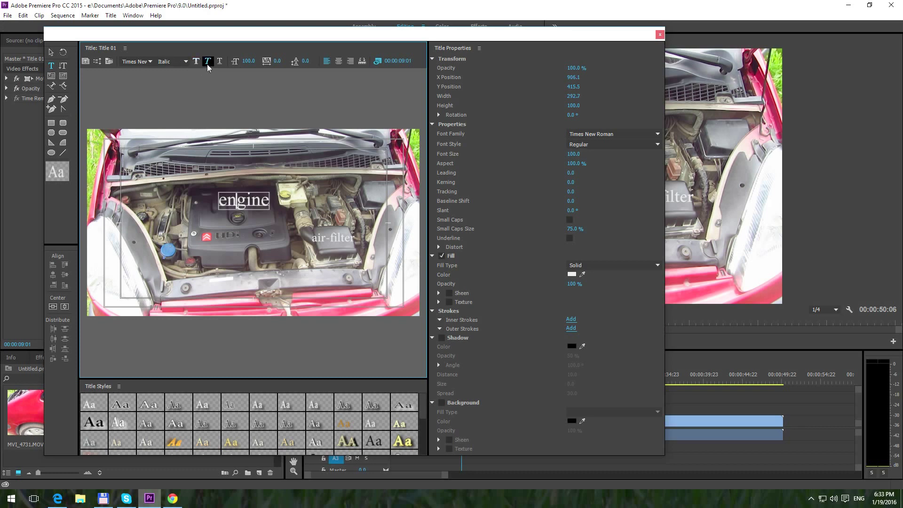
pyautogui.click(207, 64)
pyautogui.click(207, 65)
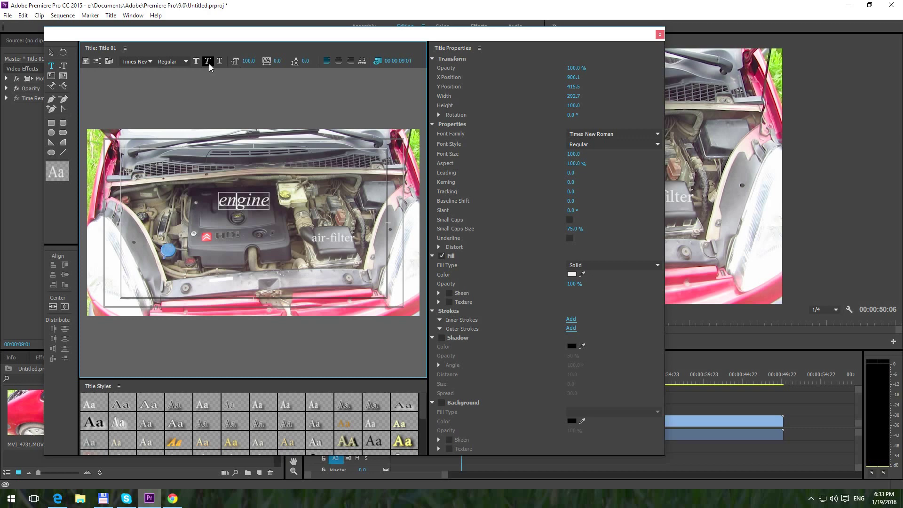
pyautogui.click(209, 63)
pyautogui.click(221, 63)
pyautogui.moveTo(251, 62)
pyautogui.mouseDown()
pyautogui.moveTo(203, 62)
pyautogui.moveTo(297, 62)
pyautogui.mouseUp()
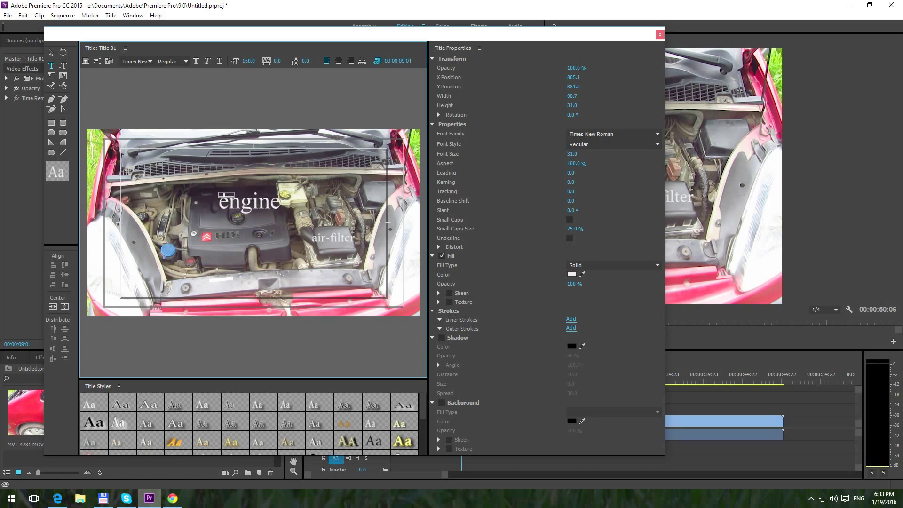
pyautogui.moveTo(572, 154)
pyautogui.mouseDown()
pyautogui.moveTo(607, 153)
pyautogui.moveTo(550, 153)
pyautogui.moveTo(268, 84)
pyautogui.mouseUp()
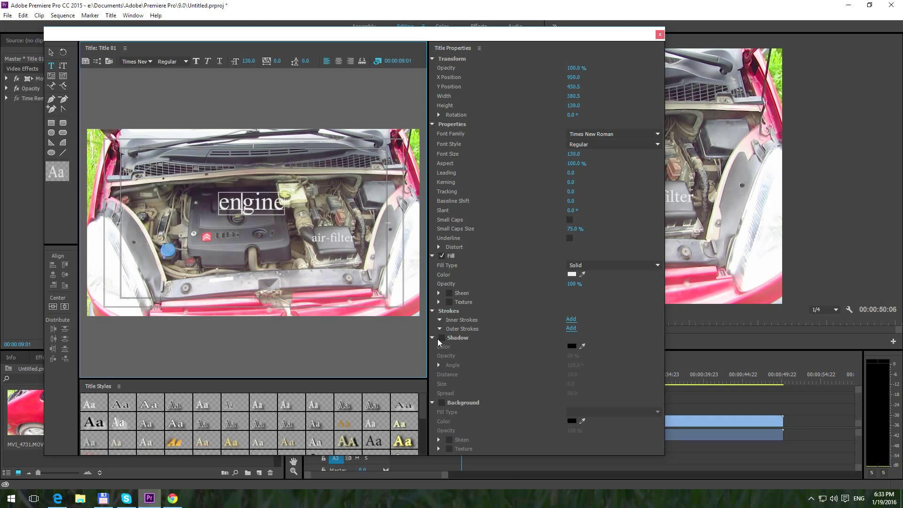
pyautogui.click(441, 340)
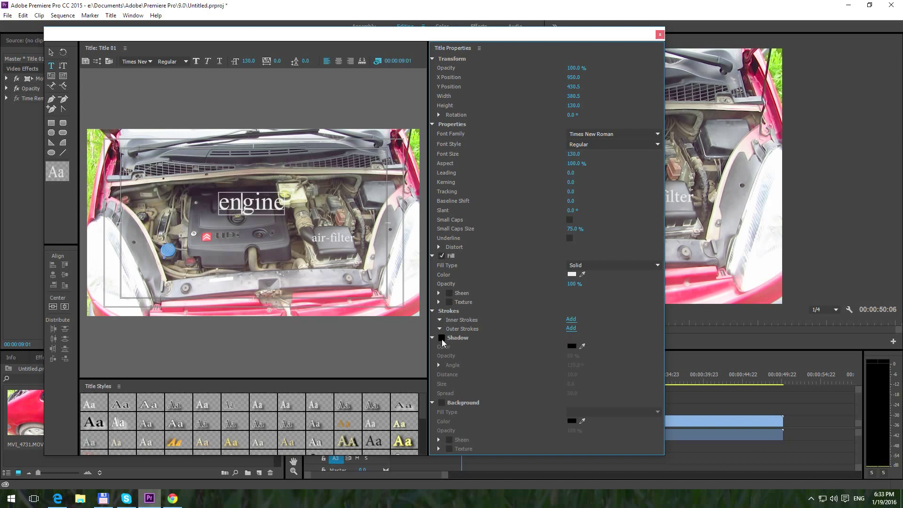
pyautogui.moveTo(255, 210); pyautogui.dragTo(121, 274)
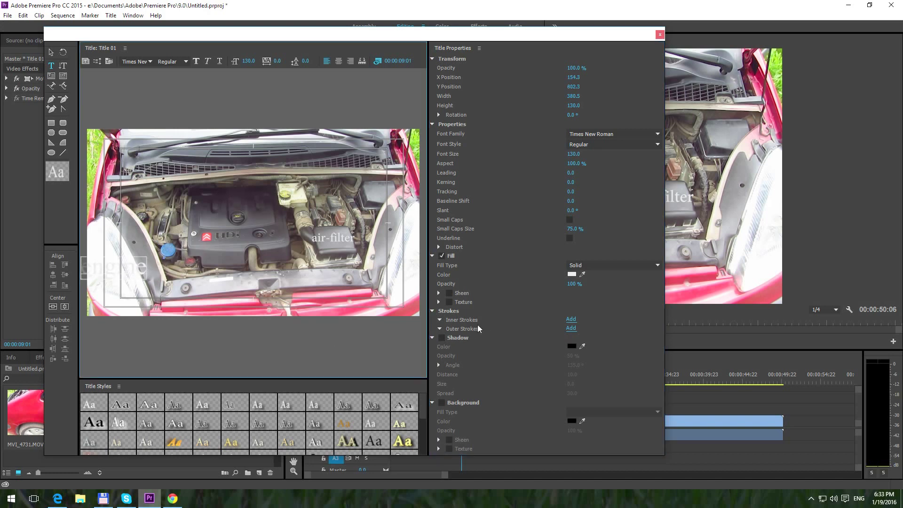
pyautogui.click(441, 340)
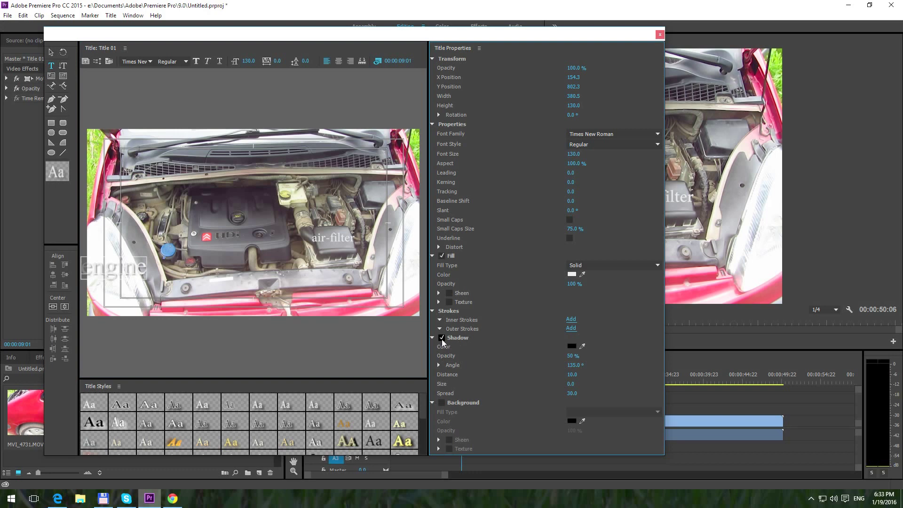
pyautogui.click(442, 338)
pyautogui.click(442, 338)
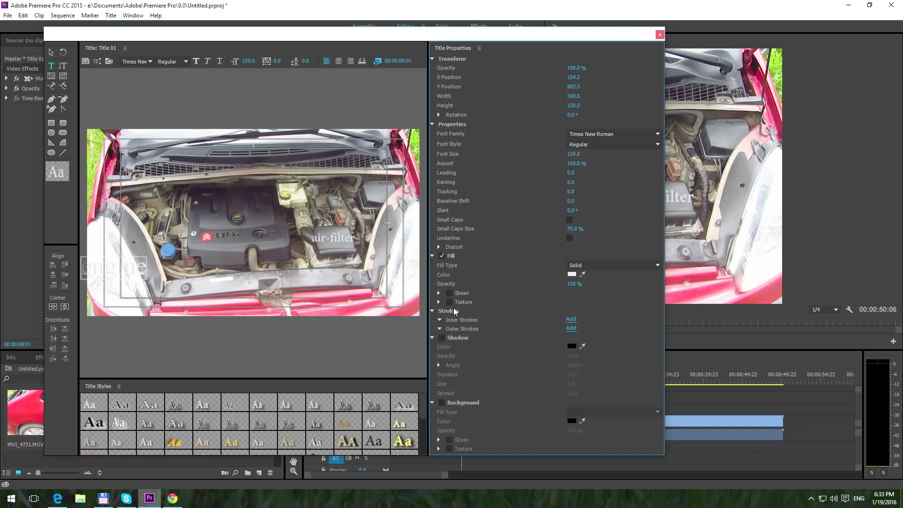
# - Add an outer stroke of about size 178 to 'engine' and move it over the engine block
pyautogui.click(570, 328)
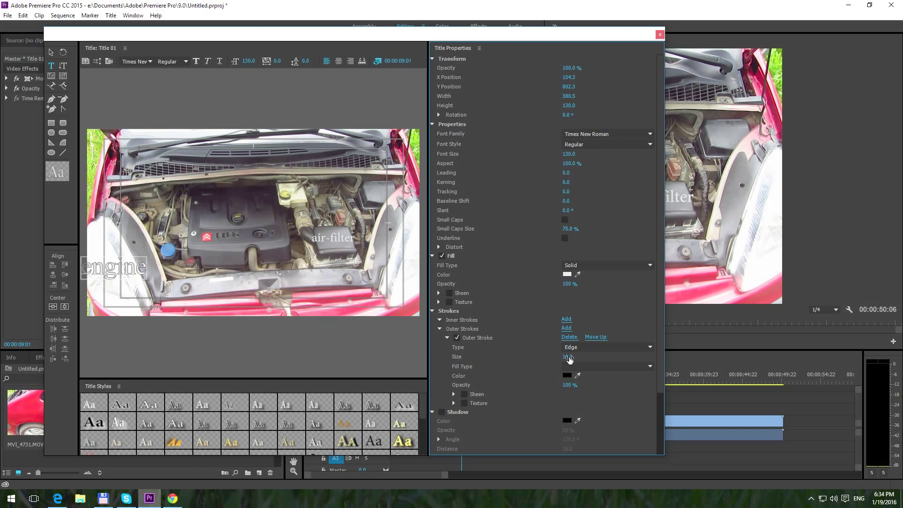
pyautogui.moveTo(568, 355)
pyautogui.mouseDown()
pyautogui.moveTo(621, 357)
pyautogui.moveTo(591, 356)
pyautogui.mouseUp()
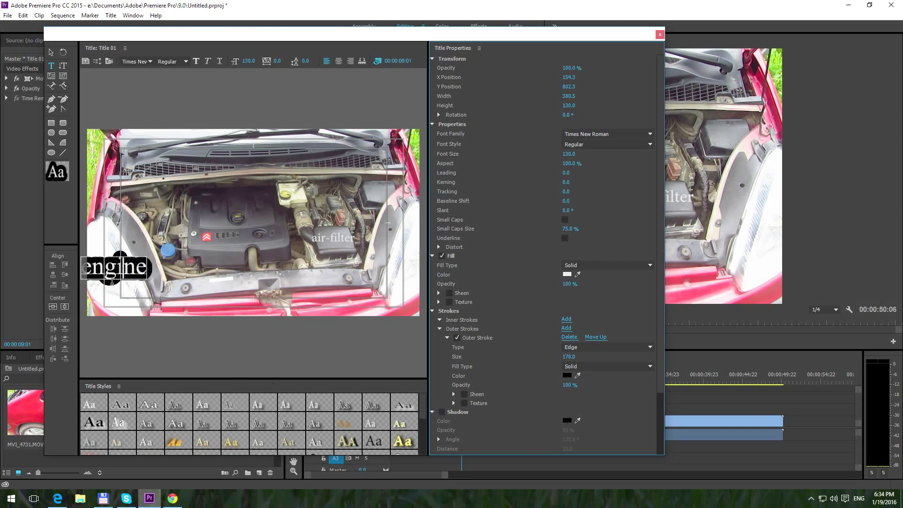
pyautogui.moveTo(112, 271); pyautogui.dragTo(236, 207)
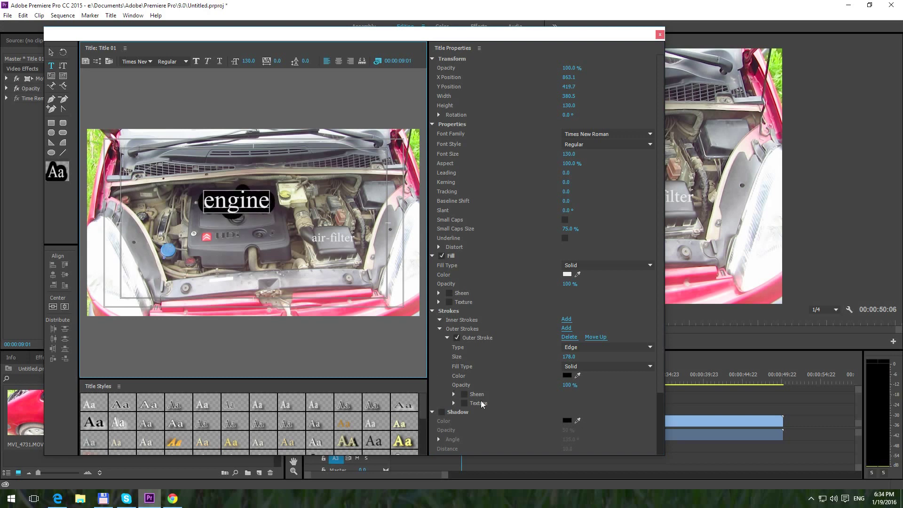
# - Set the engine label's outer stroke colour to red AB1919
pyautogui.click(568, 377)
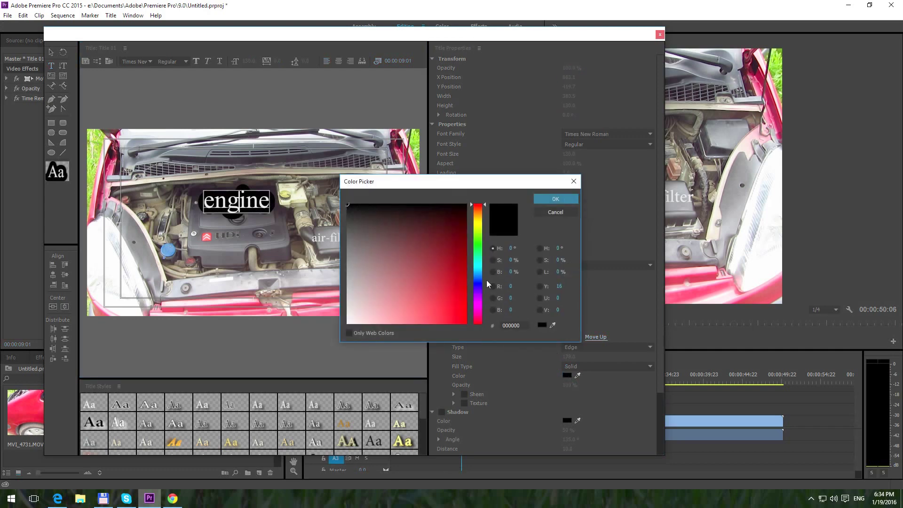
pyautogui.moveTo(444, 259); pyautogui.dragTo(449, 284)
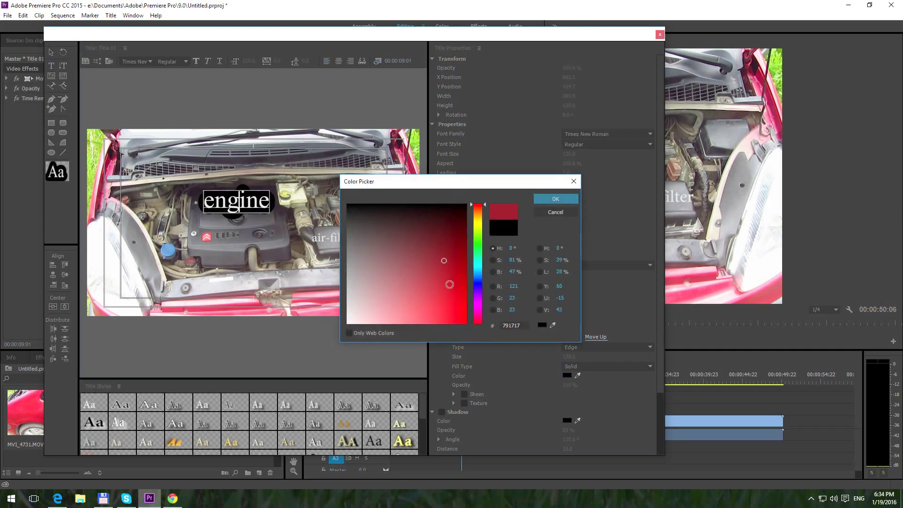
pyautogui.click(551, 201)
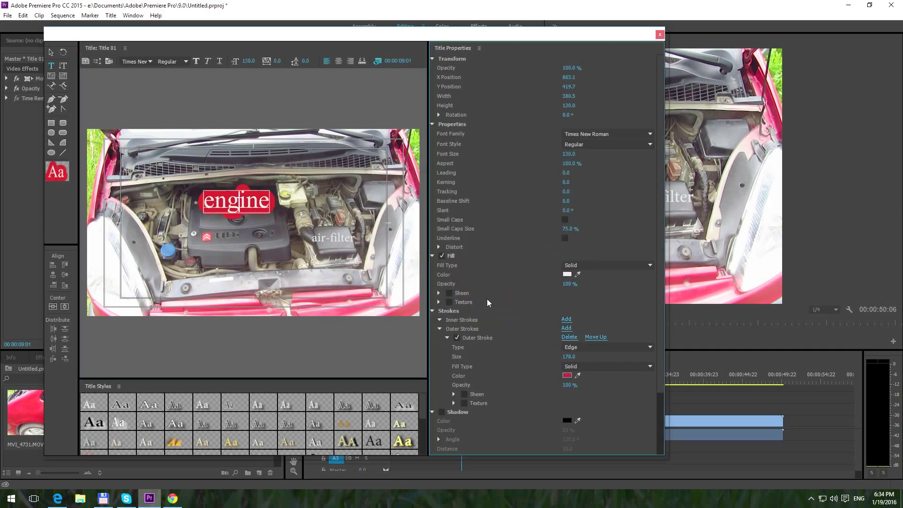
pyautogui.click(343, 277)
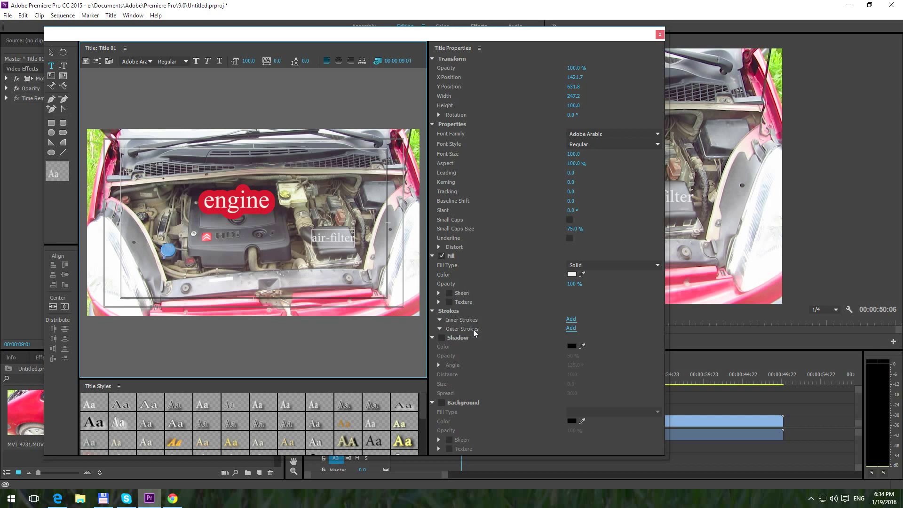
# - Give the air-filter label a red Outer Stroke with size 200
pyautogui.click(570, 329)
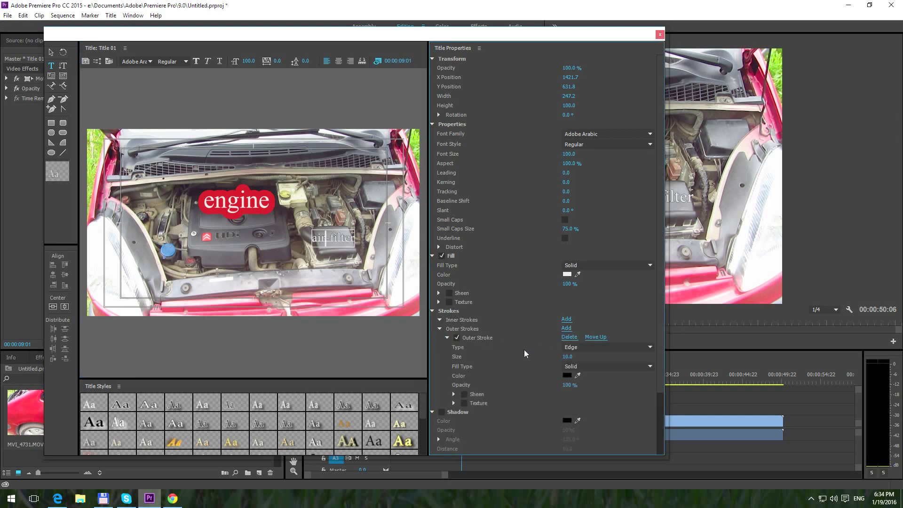
pyautogui.click(567, 375)
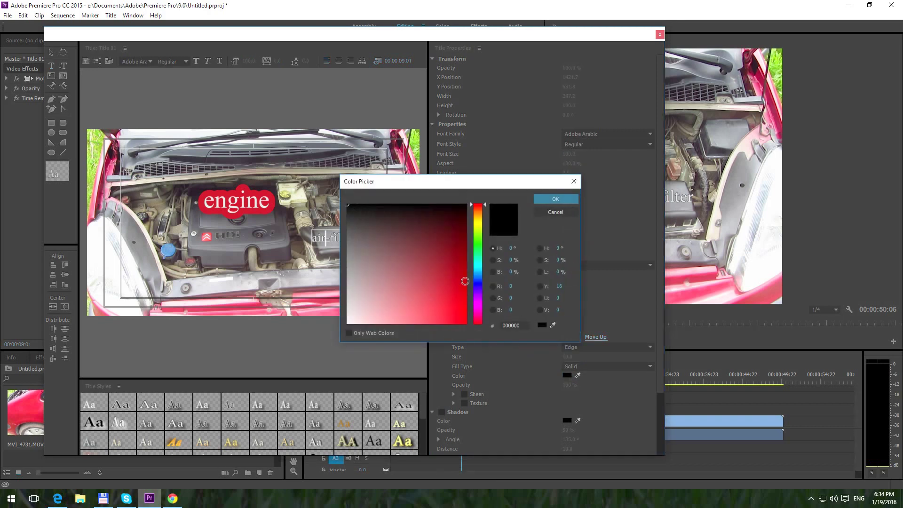
pyautogui.click(456, 289)
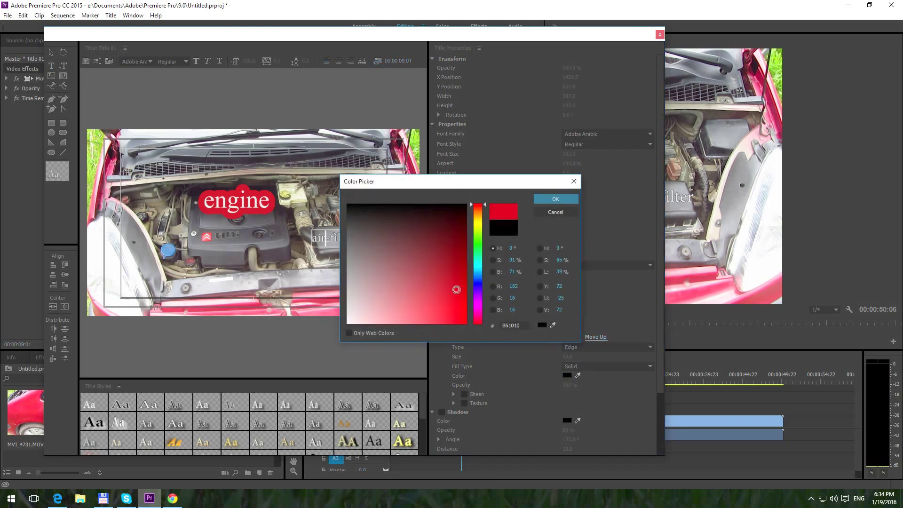
pyautogui.click(555, 200)
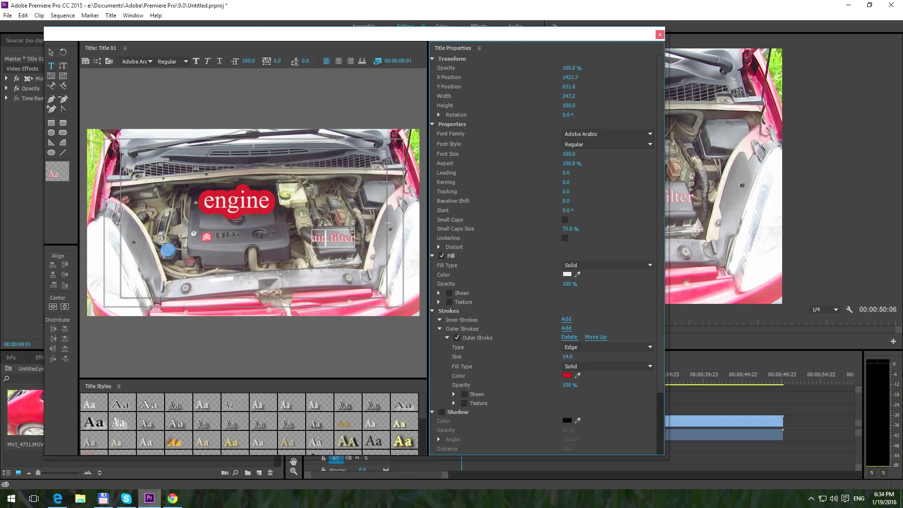
pyautogui.moveTo(567, 356); pyautogui.dragTo(632, 356)
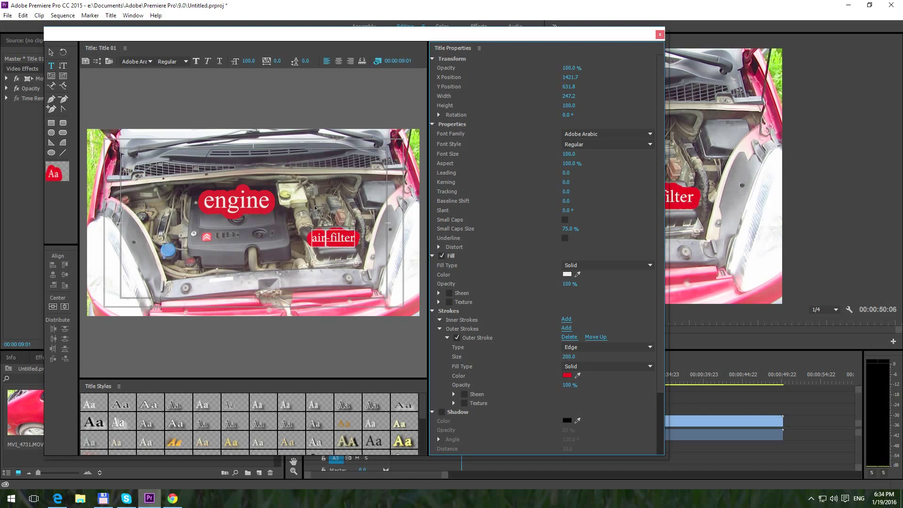
# - Enlarge the air-filter text to font size 145 and move it up beside engine
pyautogui.click(248, 60)
pyautogui.write('145')
pyautogui.press('Return')
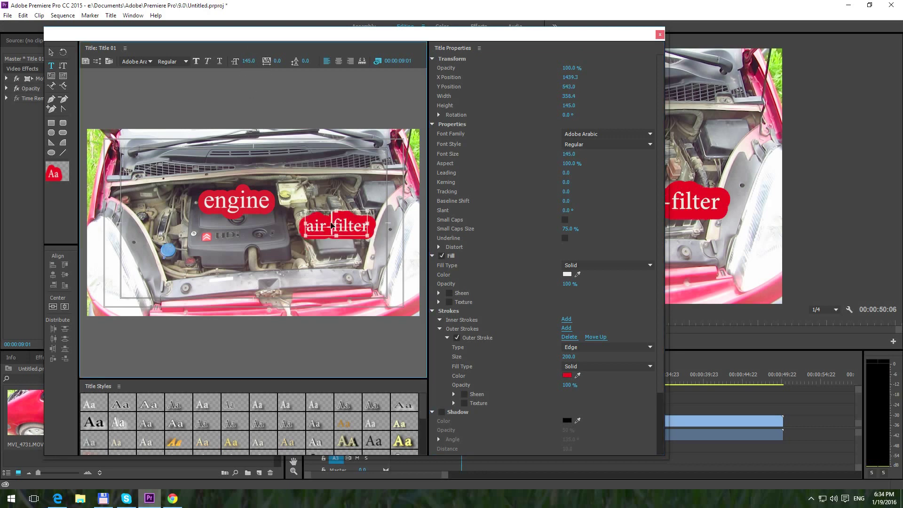
pyautogui.moveTo(336, 230); pyautogui.dragTo(325, 211)
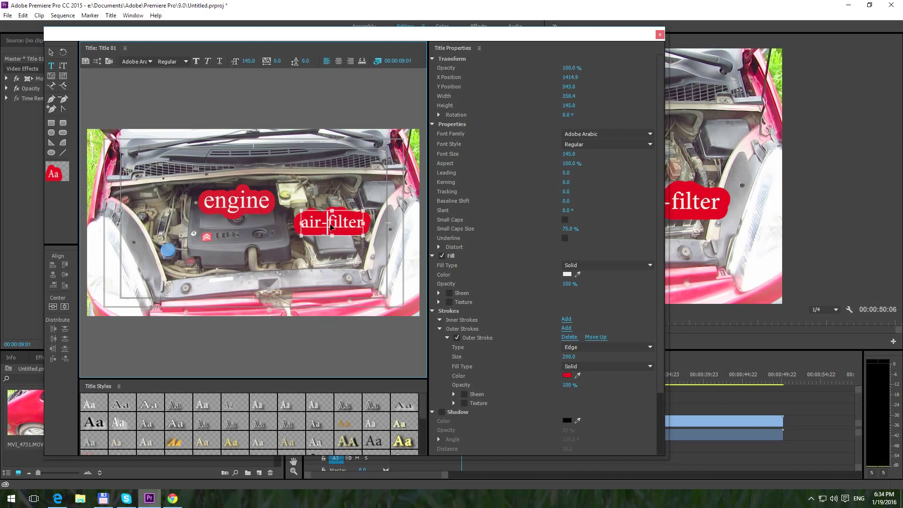
# - Close the title editor, Alt-drag a Title 01 copy later on V2, and play the sequence
pyautogui.click(660, 34)
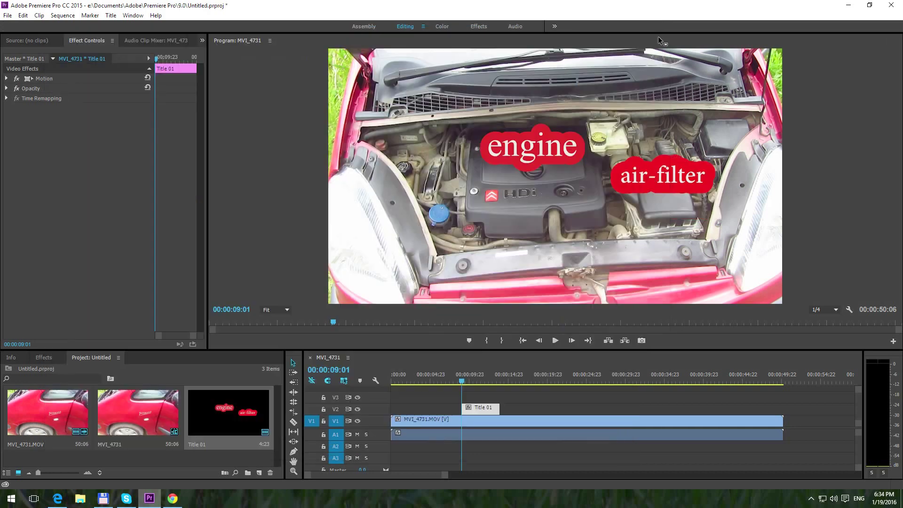
pyautogui.click(482, 410)
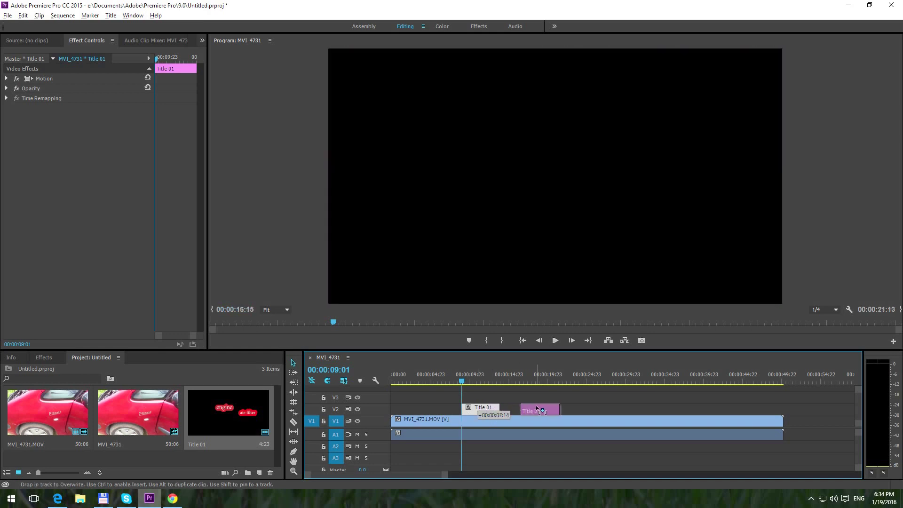
pyautogui.keyDown('alt'); pyautogui.moveTo(476, 409); pyautogui.dragTo(535, 408); pyautogui.keyUp('alt')
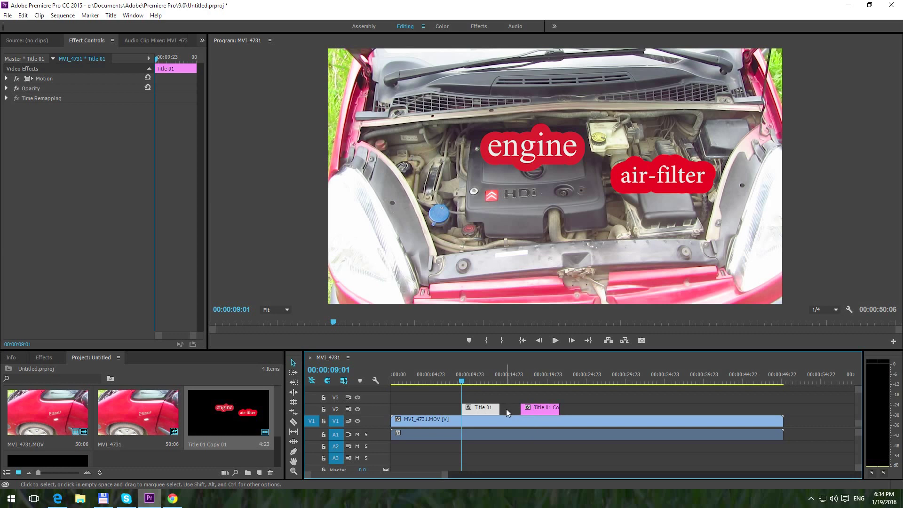
pyautogui.press('space')
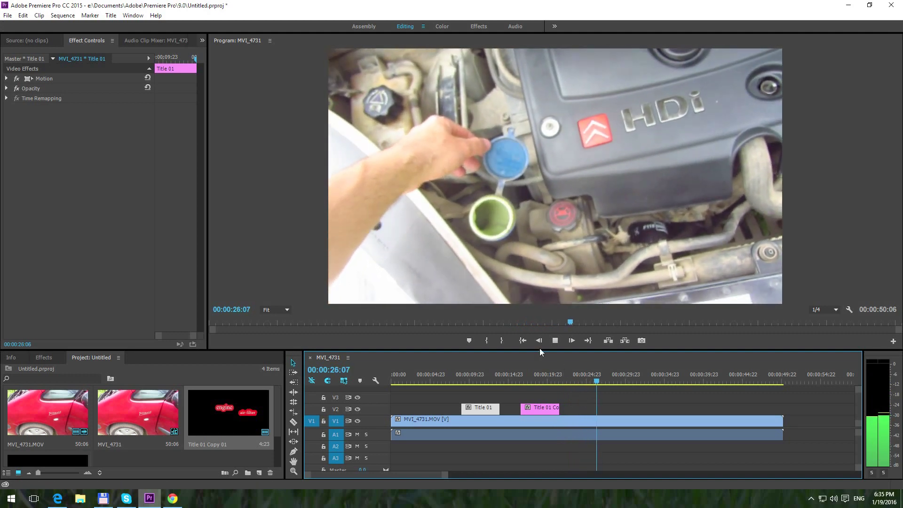
pyautogui.click(556, 341)
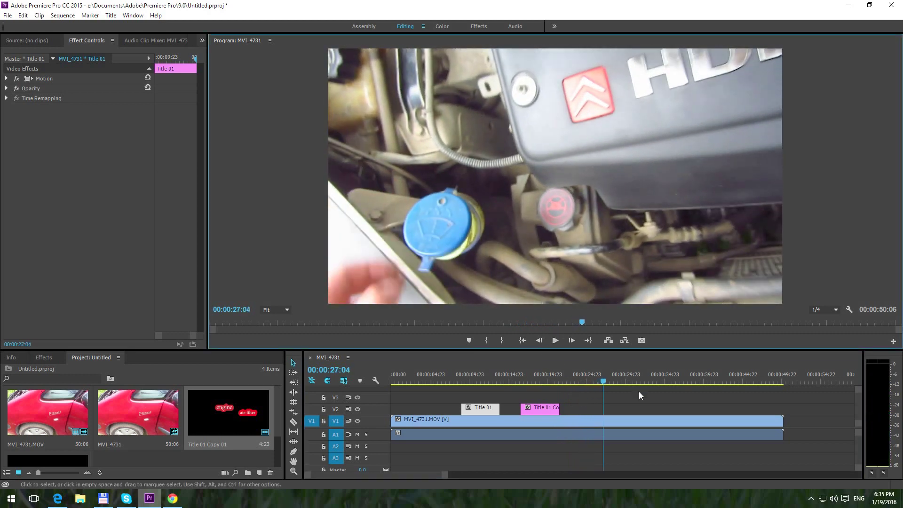